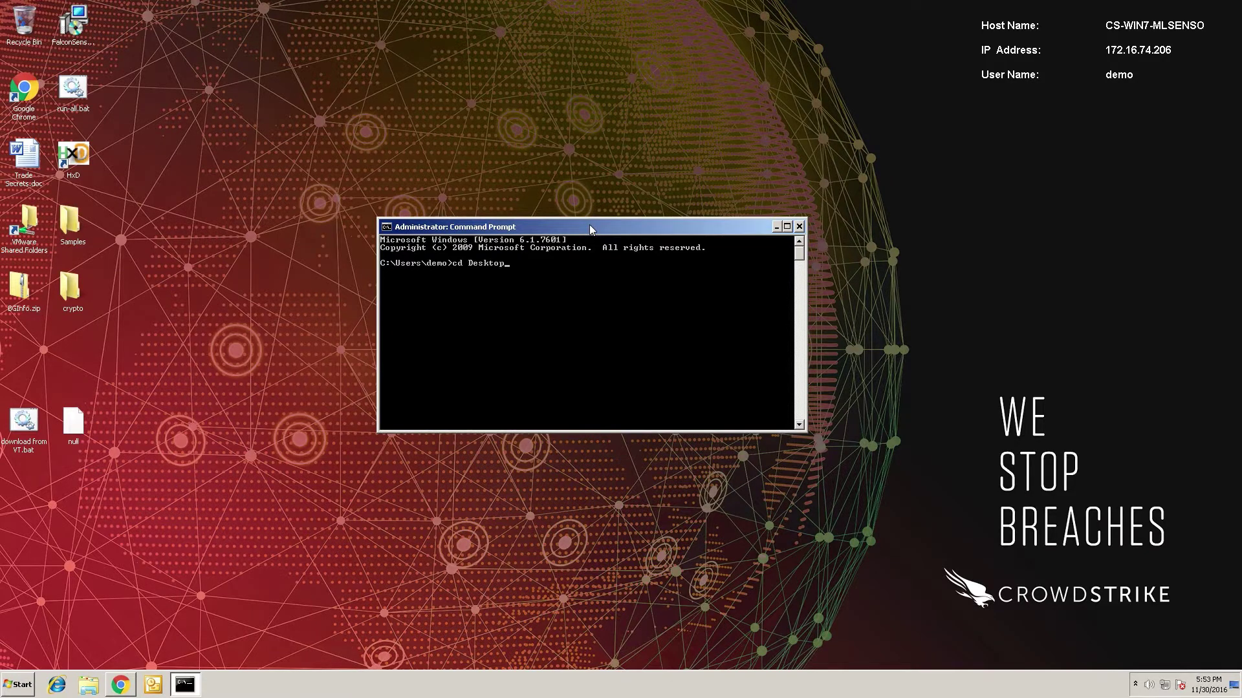
{"action": "type", "text": "\\Samples"}
- In Desktop\Samples, list the files and run the long-named sample executable, which returns Access denied
{"action": "key", "text": "Return"}
{"action": "type", "text": "dir"}
{"action": "key", "text": "Return"}
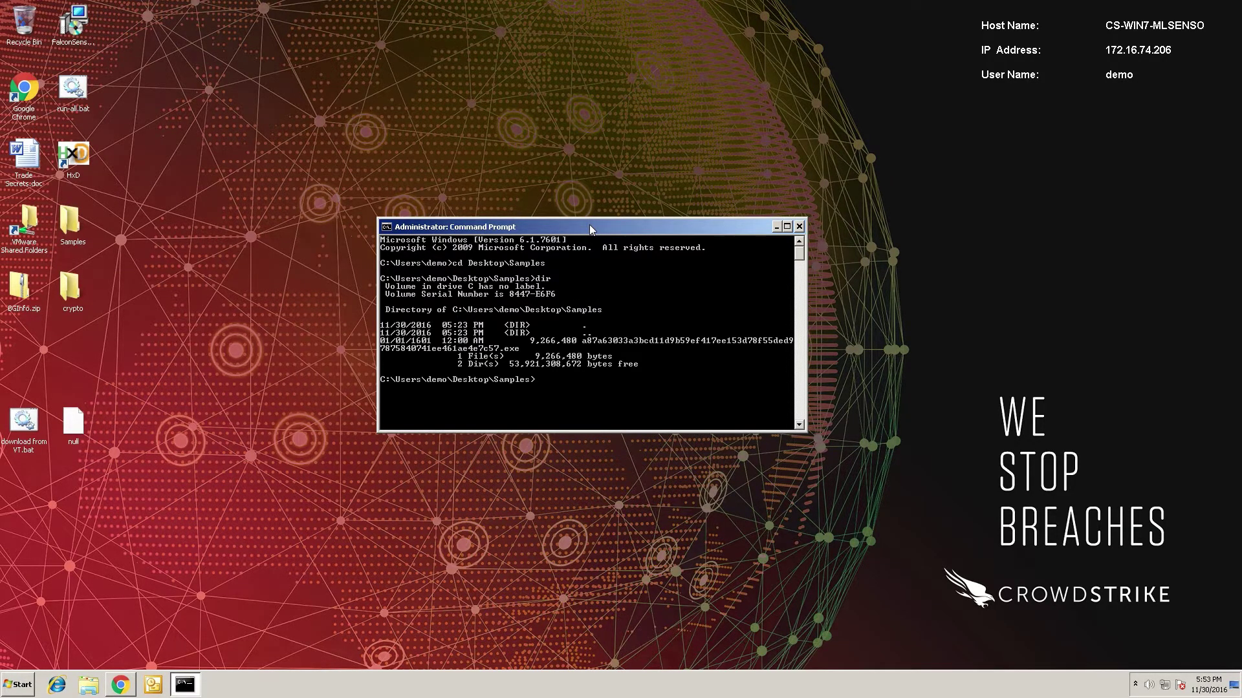
{"action": "key", "text": "Tab"}
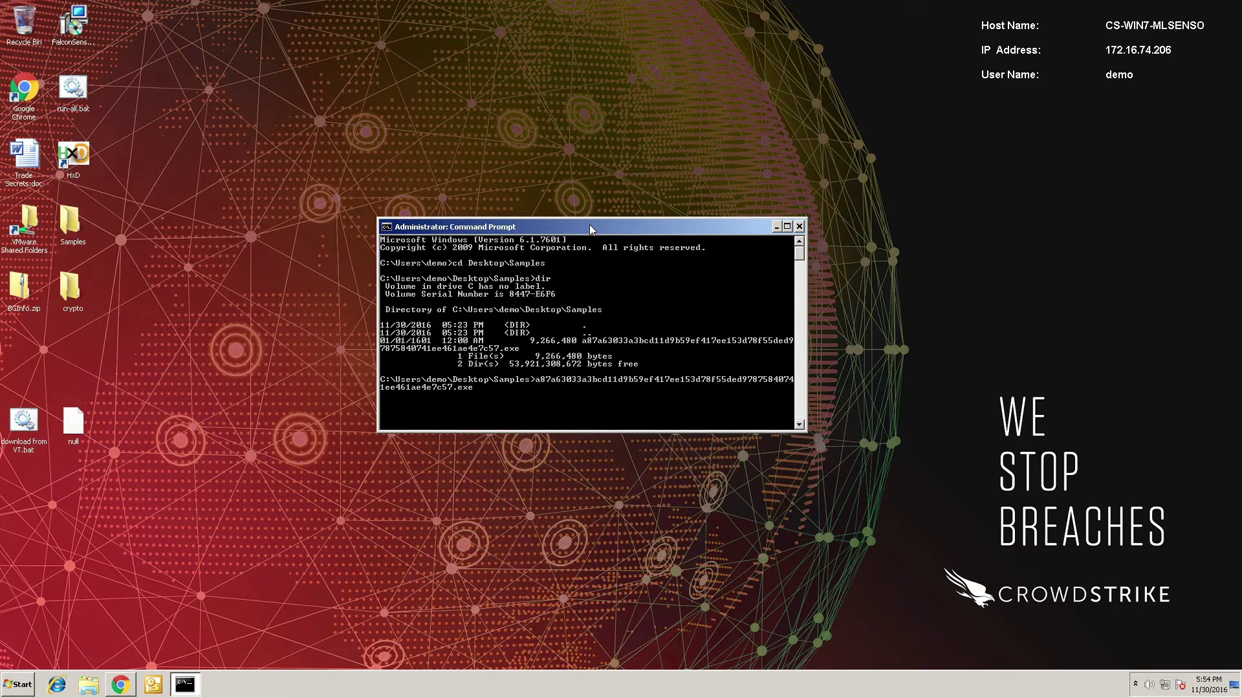
{"action": "key", "text": "Return"}
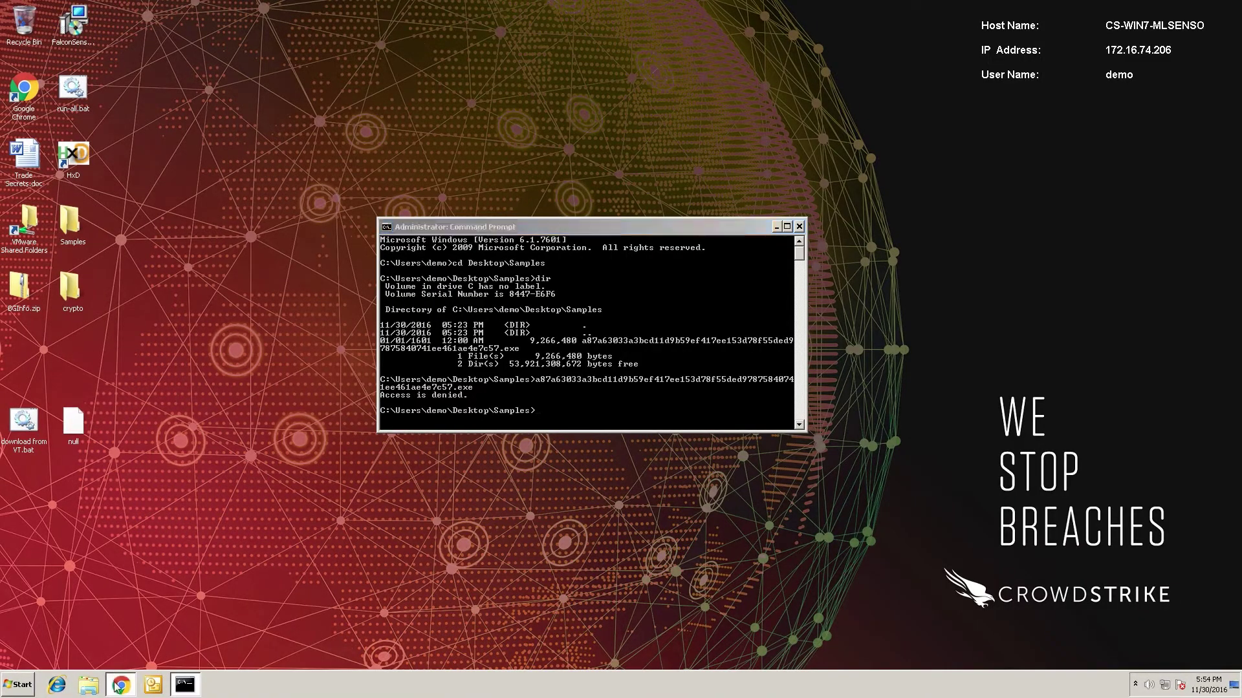
{"action": "mouse_move", "coordinate": [104, 266]}
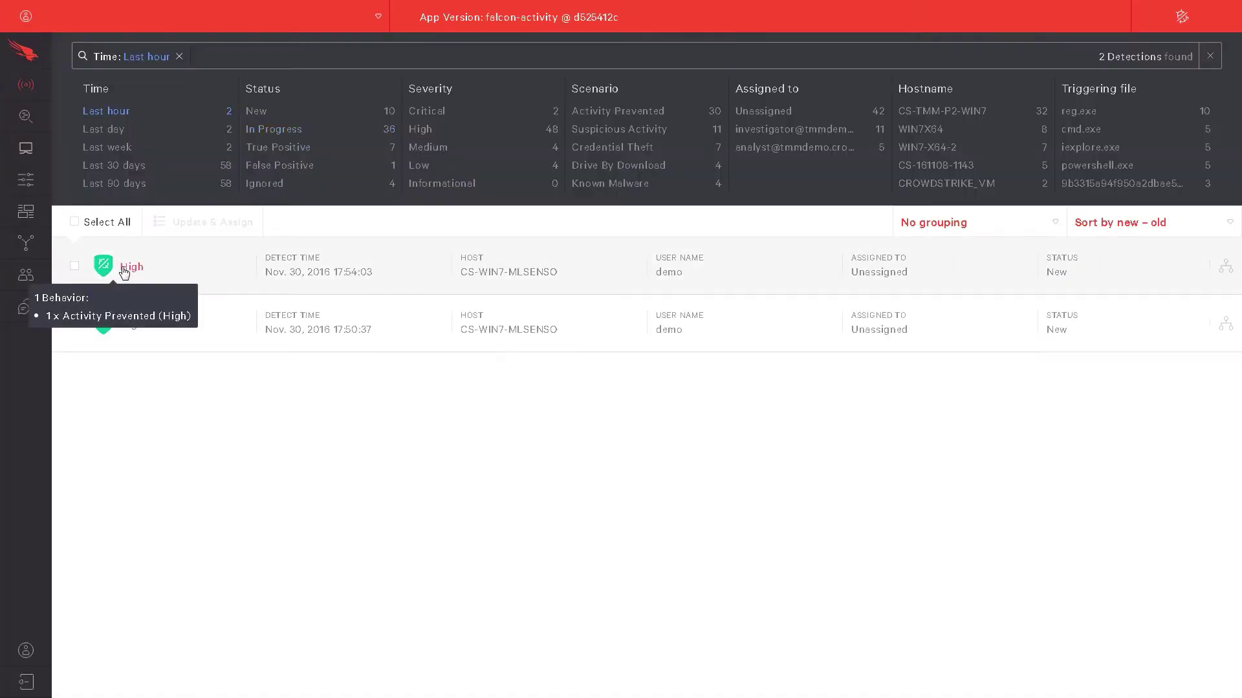
- Expand the newest High detection on CS-WIN7-MLSENSO to see the File Analysis ML block
{"action": "left_click", "coordinate": [125, 272]}
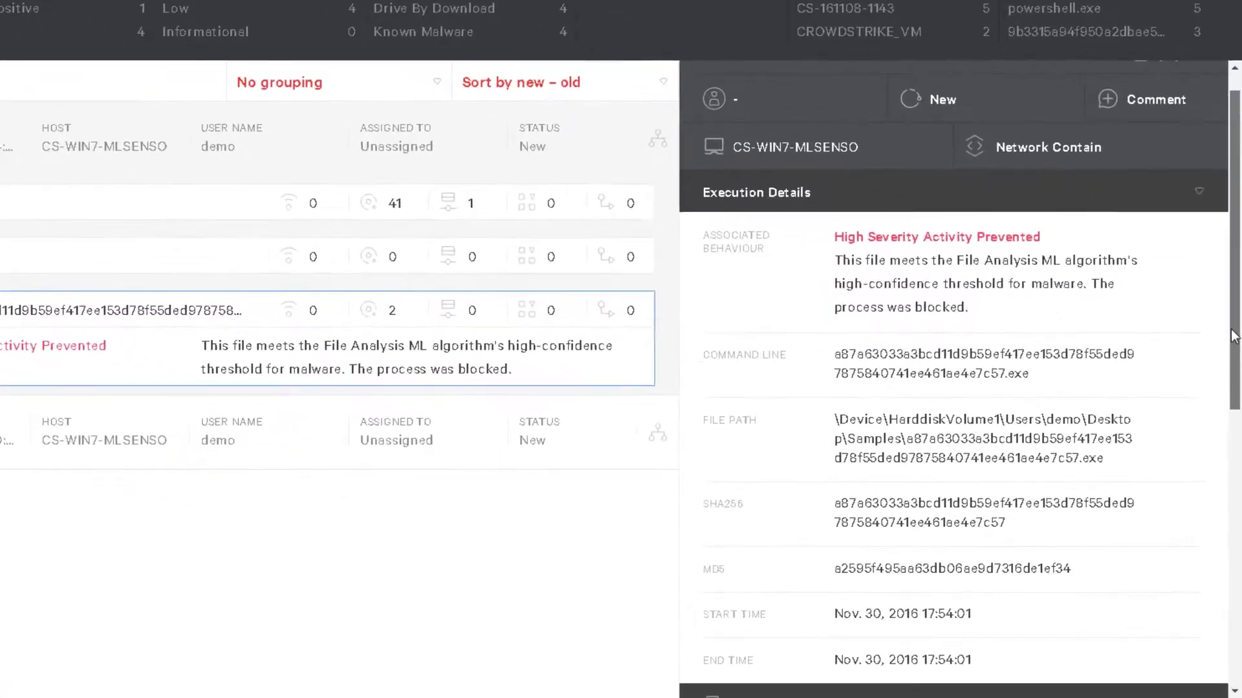
{"action": "left_click_drag", "start_coordinate": [1232, 335], "coordinate": [1218, 621]}
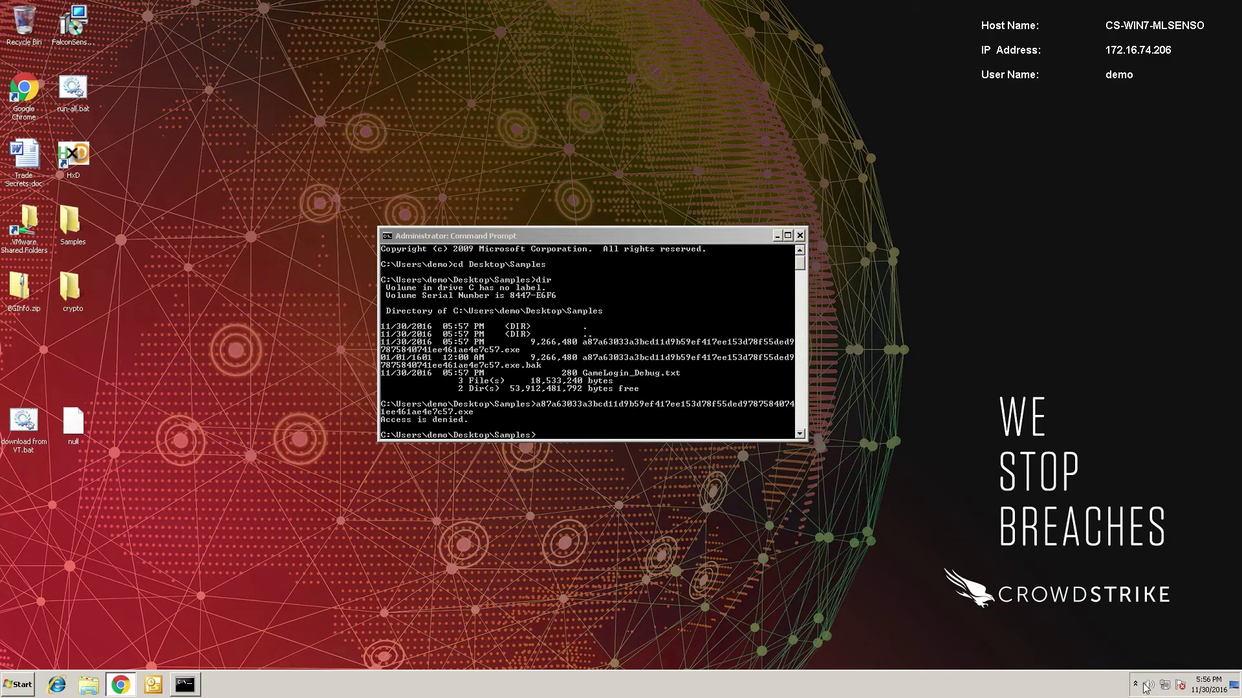
- Disable Local Area Connection from Network and Sharing Center, leaving no active networks
{"action": "left_click", "coordinate": [1162, 687]}
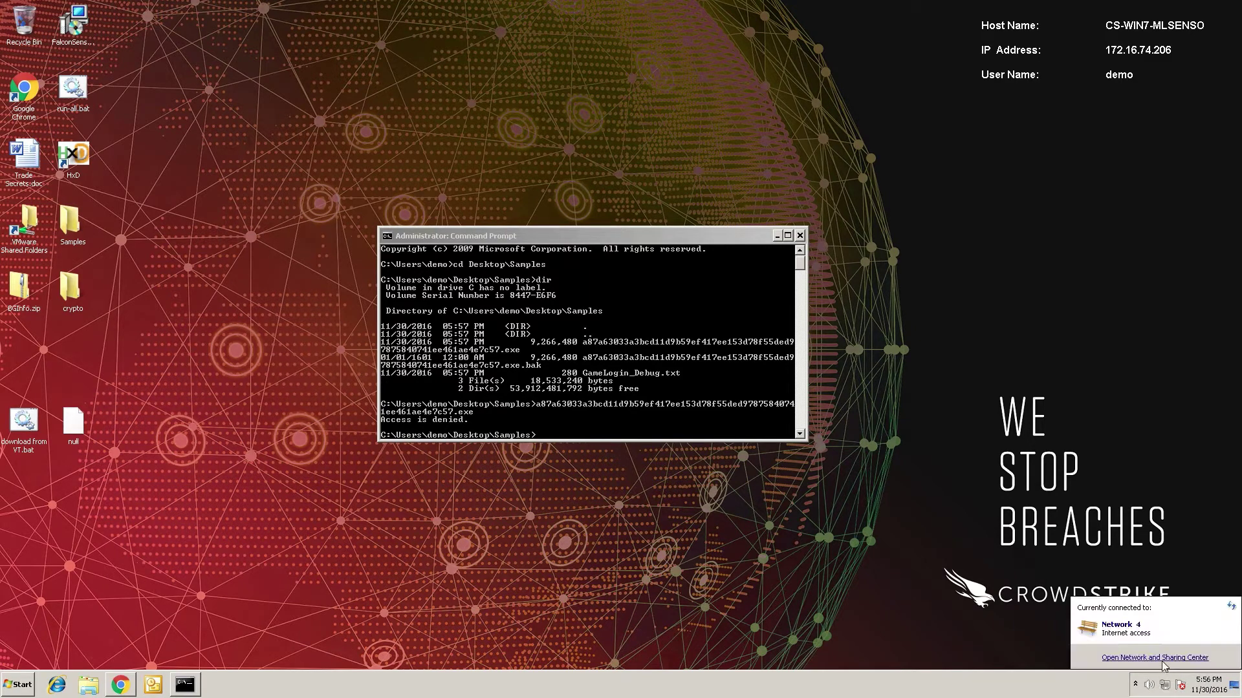
{"action": "left_click", "coordinate": [1145, 668]}
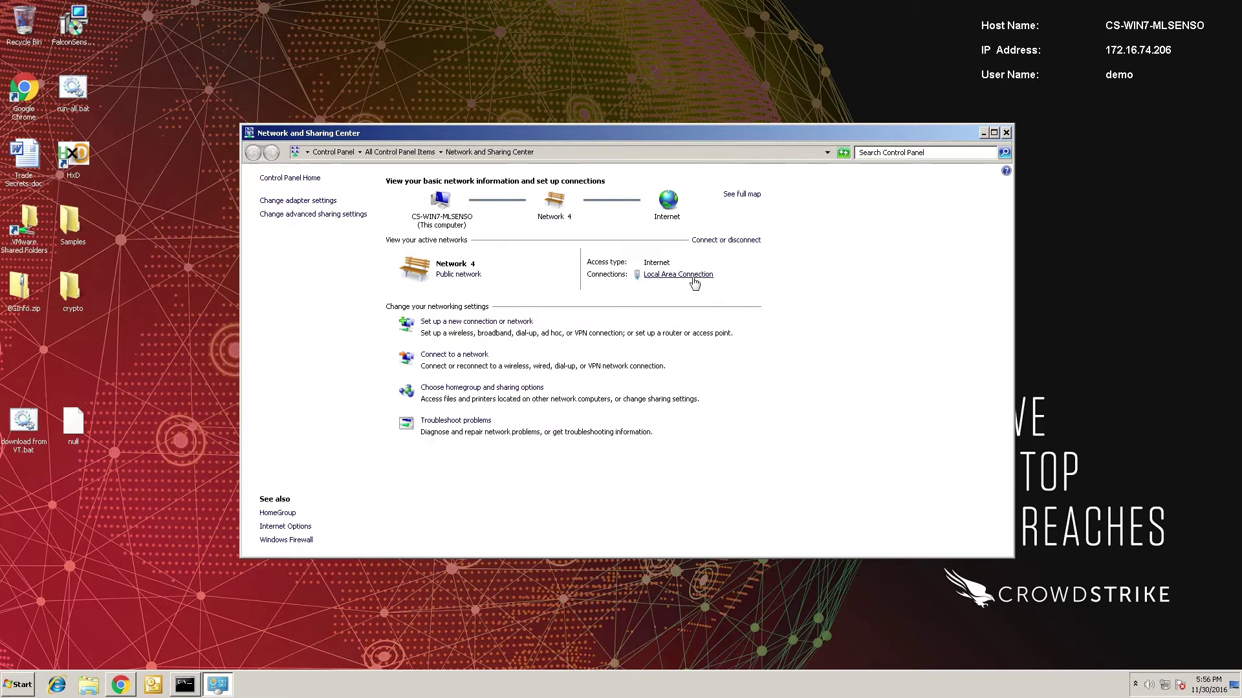
{"action": "left_click", "coordinate": [693, 282]}
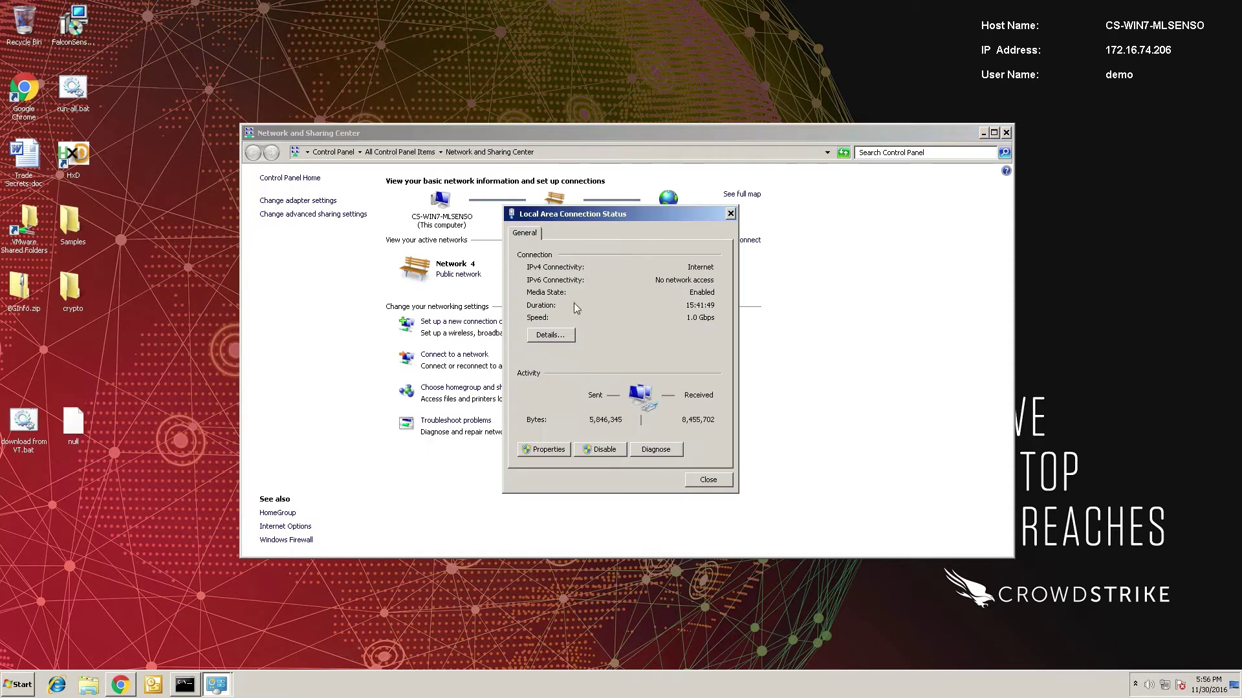
{"action": "left_click", "coordinate": [604, 451]}
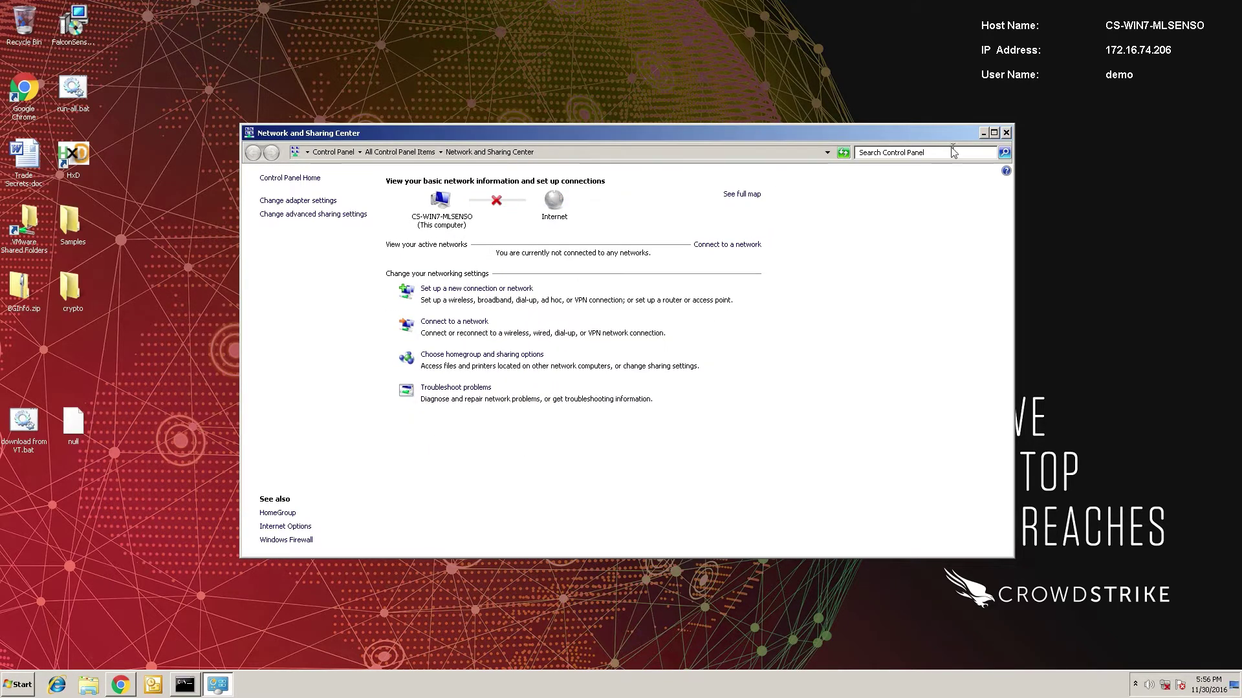
{"action": "left_click_drag", "start_coordinate": [1028, 191], "coordinate": [1034, 197]}
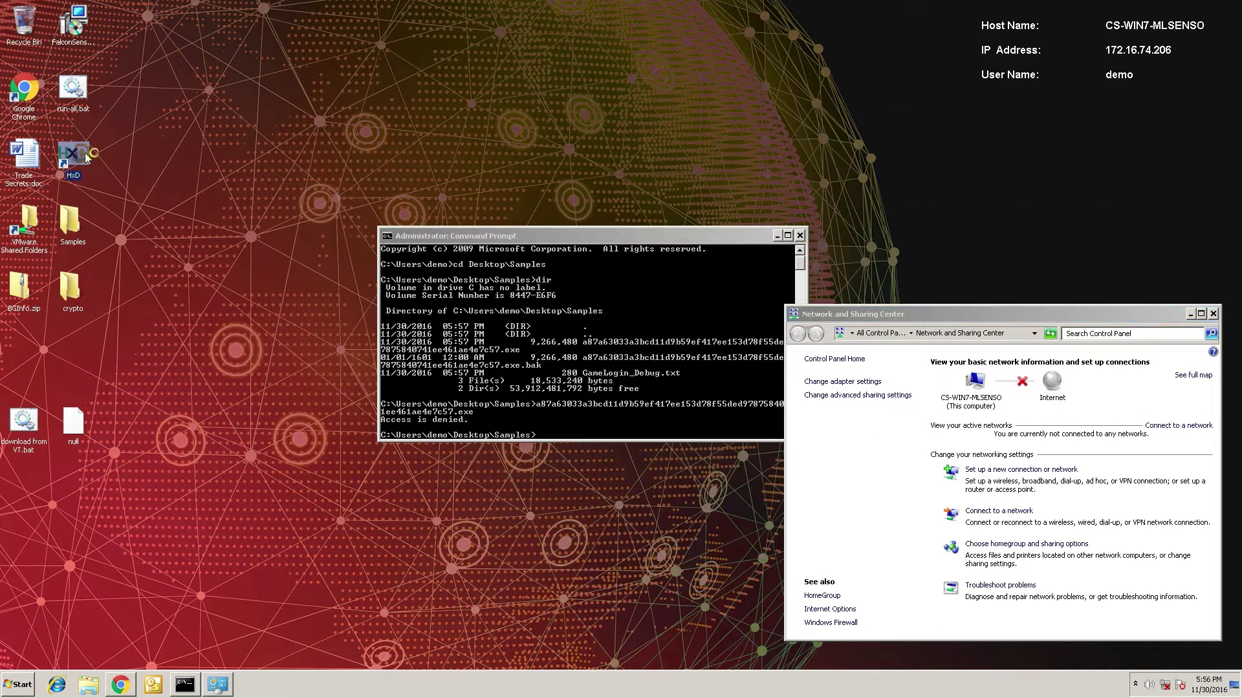
- Open the sample executable in HxD
{"action": "double_click", "coordinate": [73, 155]}
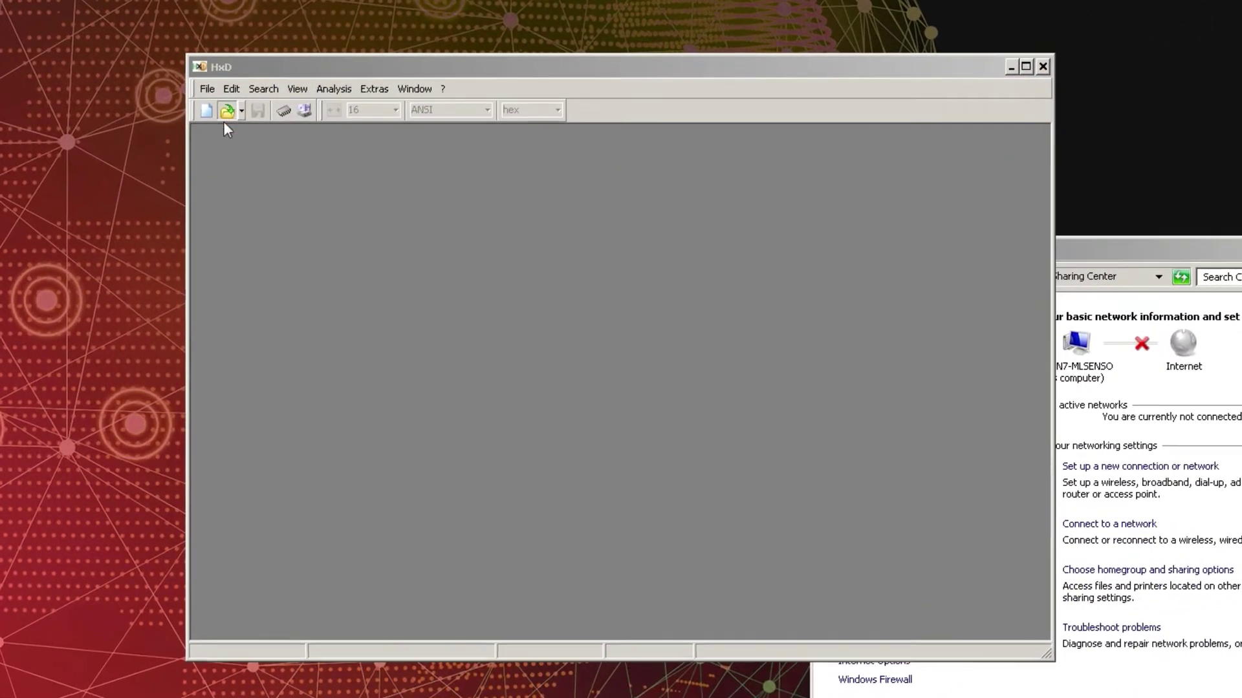
{"action": "left_click", "coordinate": [304, 170]}
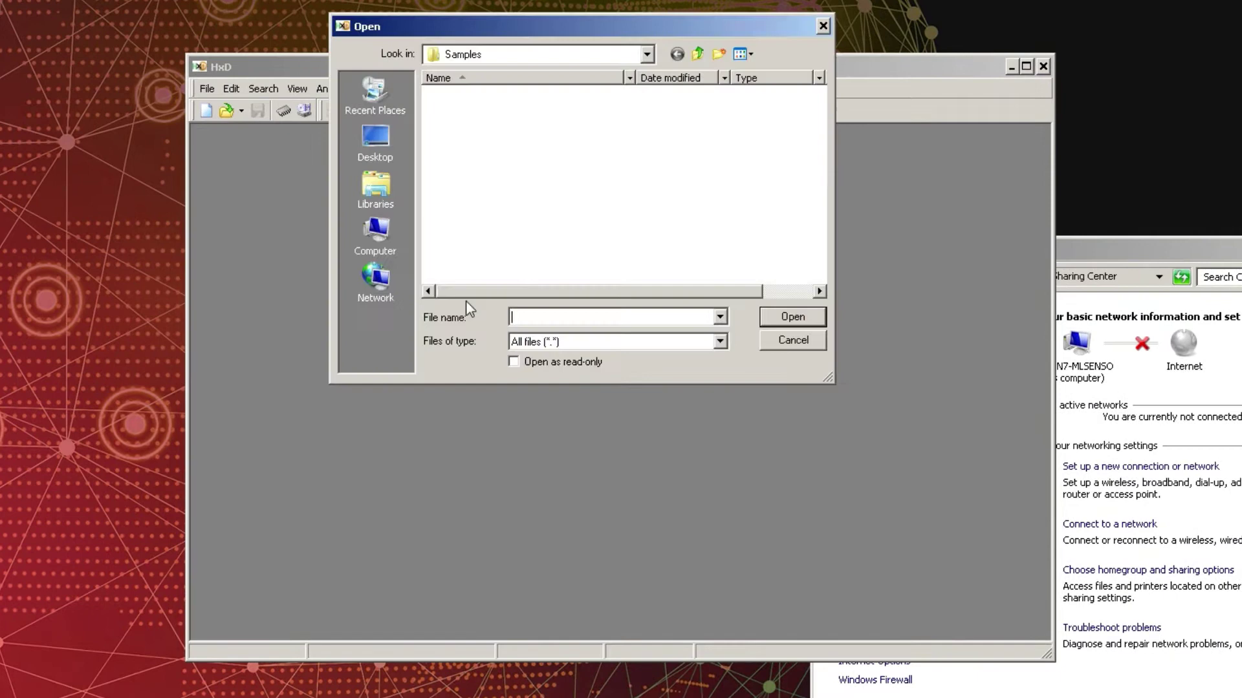
{"action": "left_click", "coordinate": [524, 93]}
{"action": "left_click", "coordinate": [793, 318]}
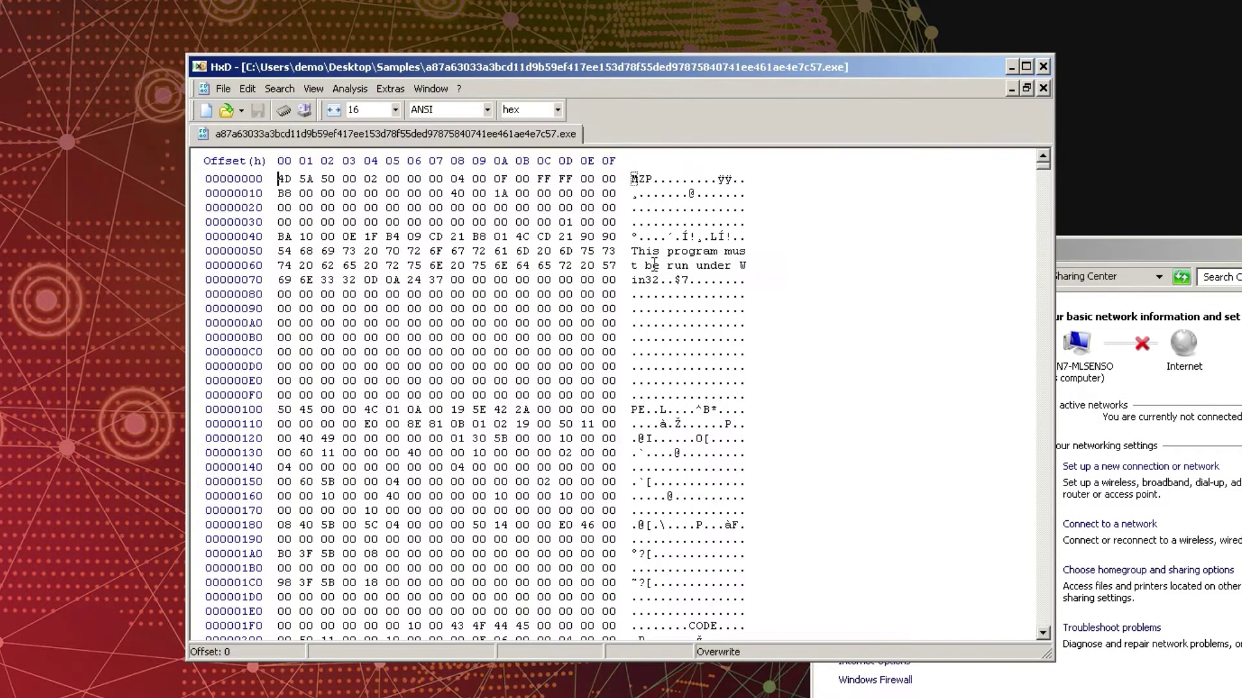
- Overwrite the byte at offset 63 with 33 so "be" reads "b3", save, and close HxD
{"action": "left_click", "coordinate": [348, 265]}
{"action": "type", "text": "3"}
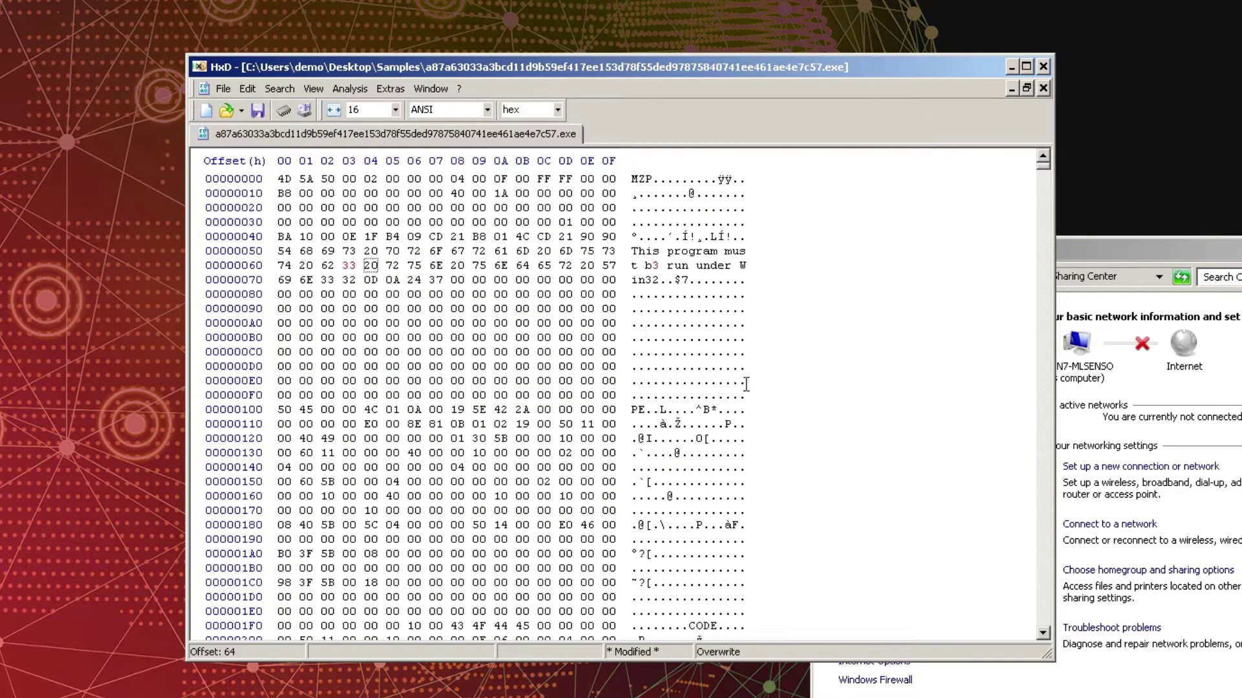
{"action": "left_click", "coordinate": [262, 119]}
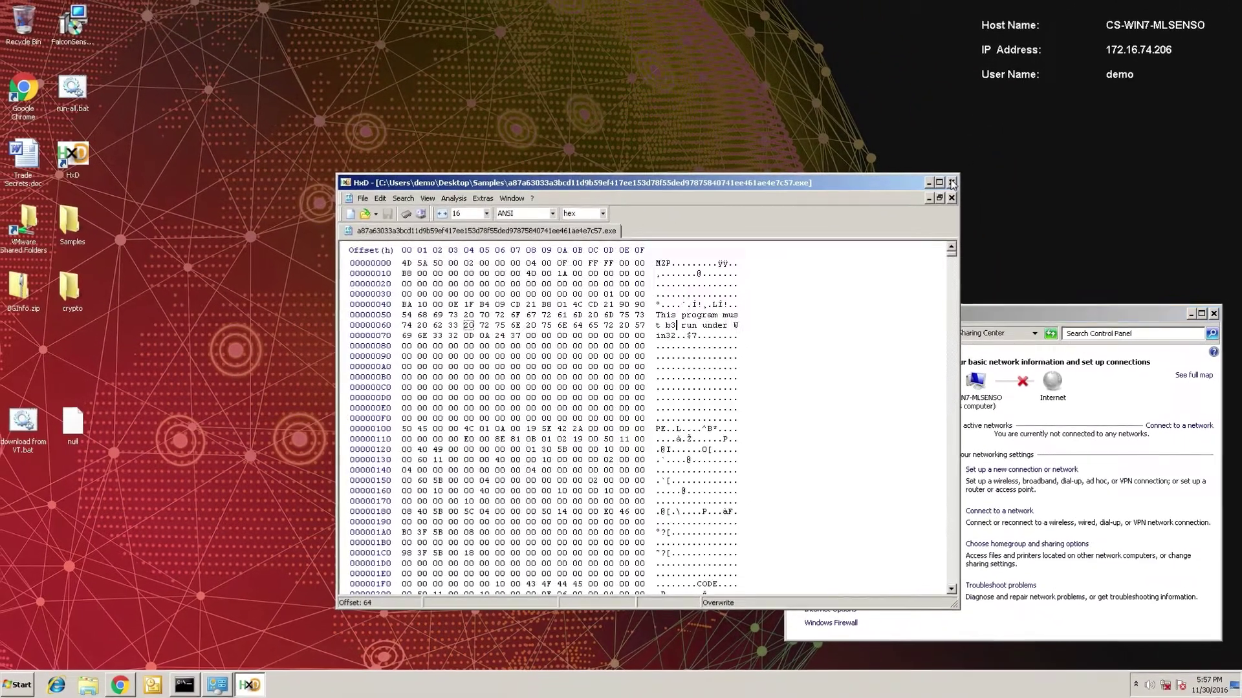
{"action": "left_click", "coordinate": [952, 183]}
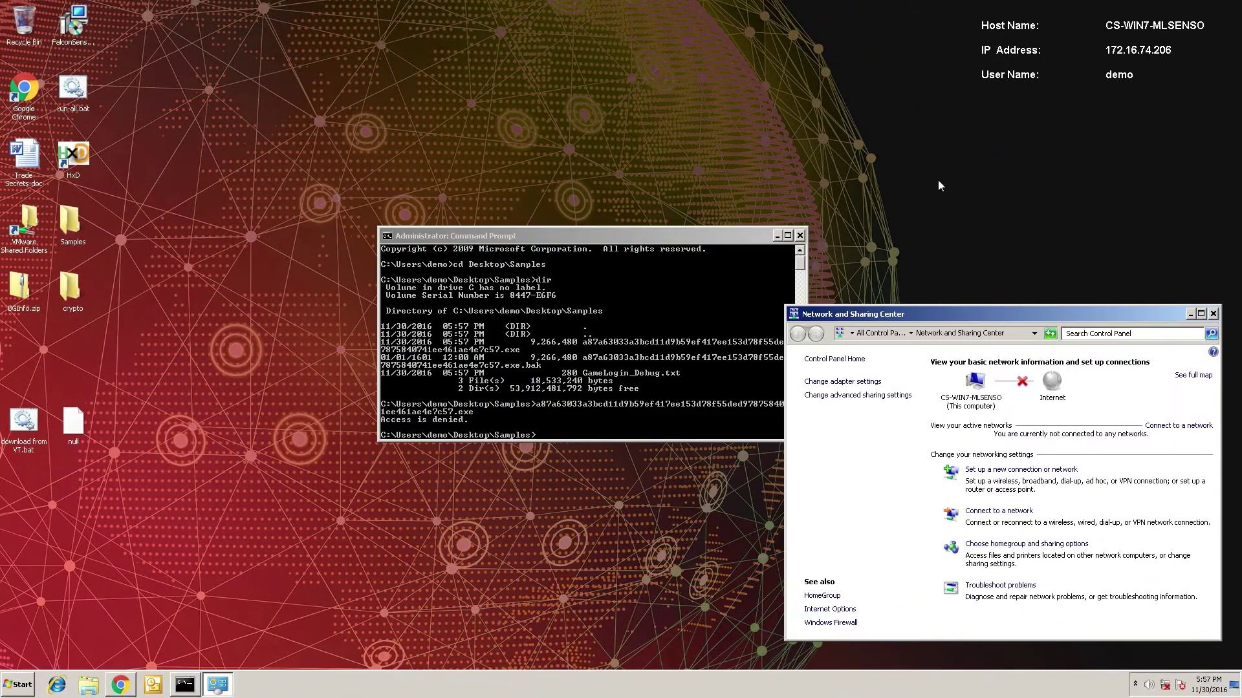
- Launch the modified sample from the Samples folder, then rerun it in Command Prompt; both are refused
{"action": "double_click", "coordinate": [68, 219]}
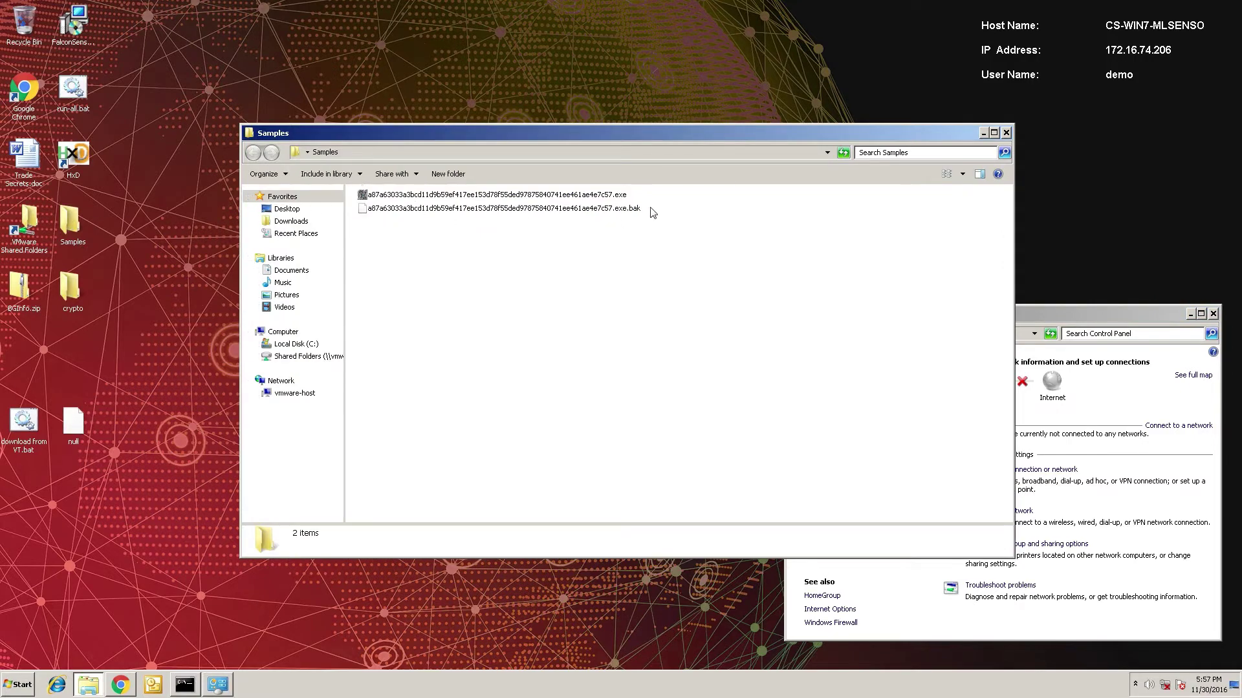
{"action": "double_click", "coordinate": [464, 195]}
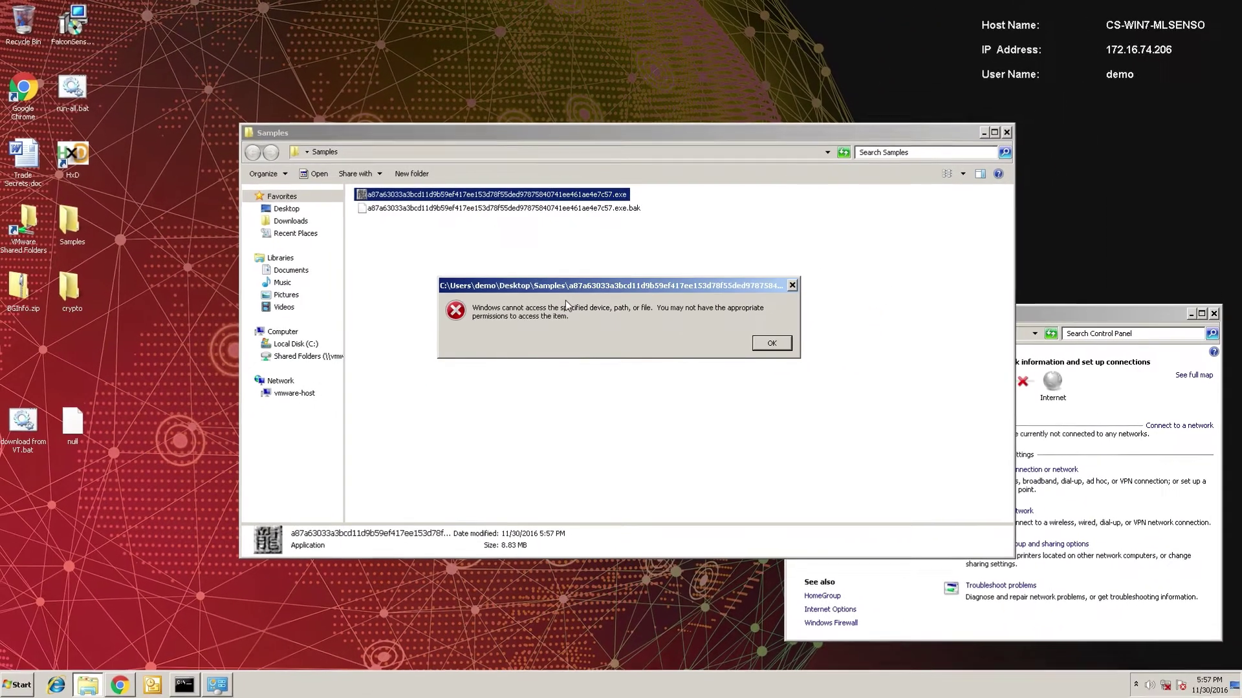
{"action": "left_click", "coordinate": [837, 343]}
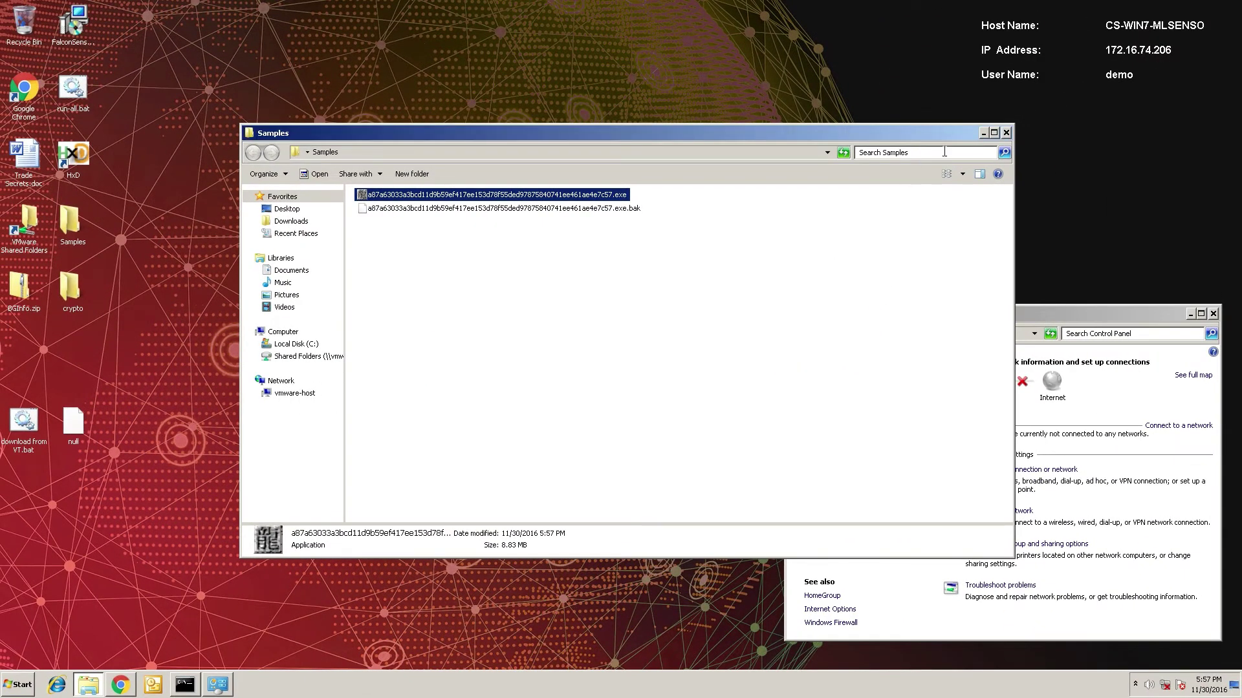
{"action": "left_click", "coordinate": [1005, 132]}
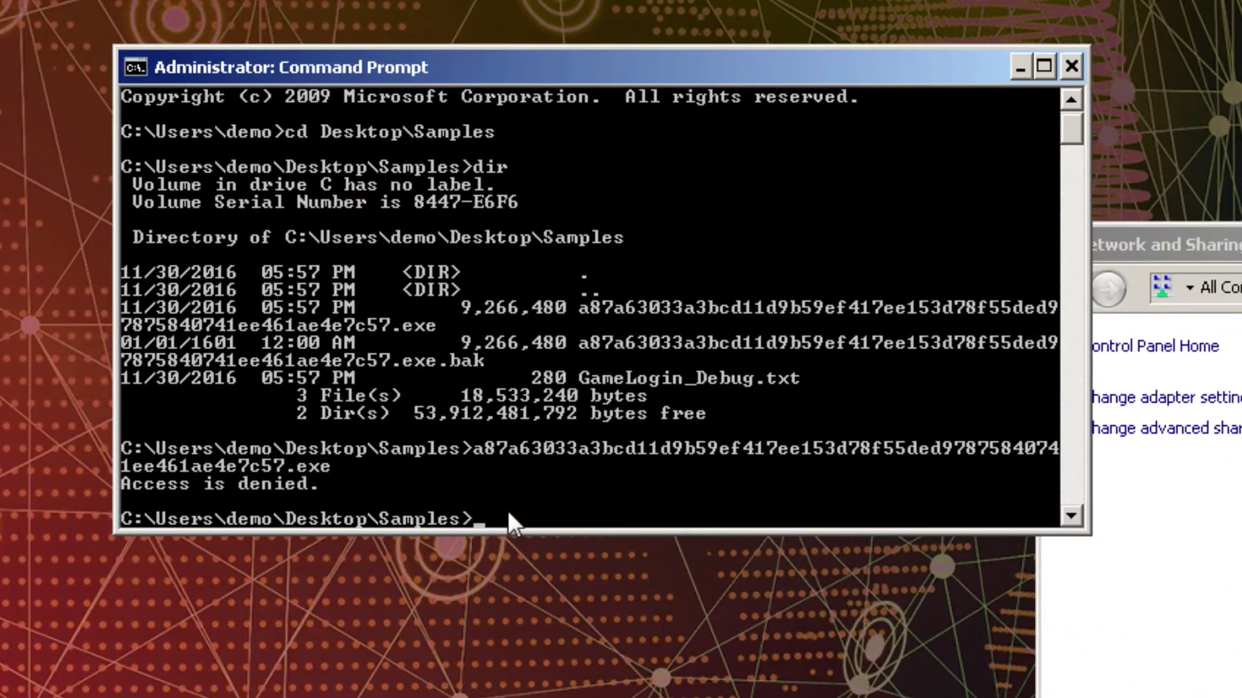
{"action": "key", "text": "Up"}
{"action": "key", "text": "Return"}
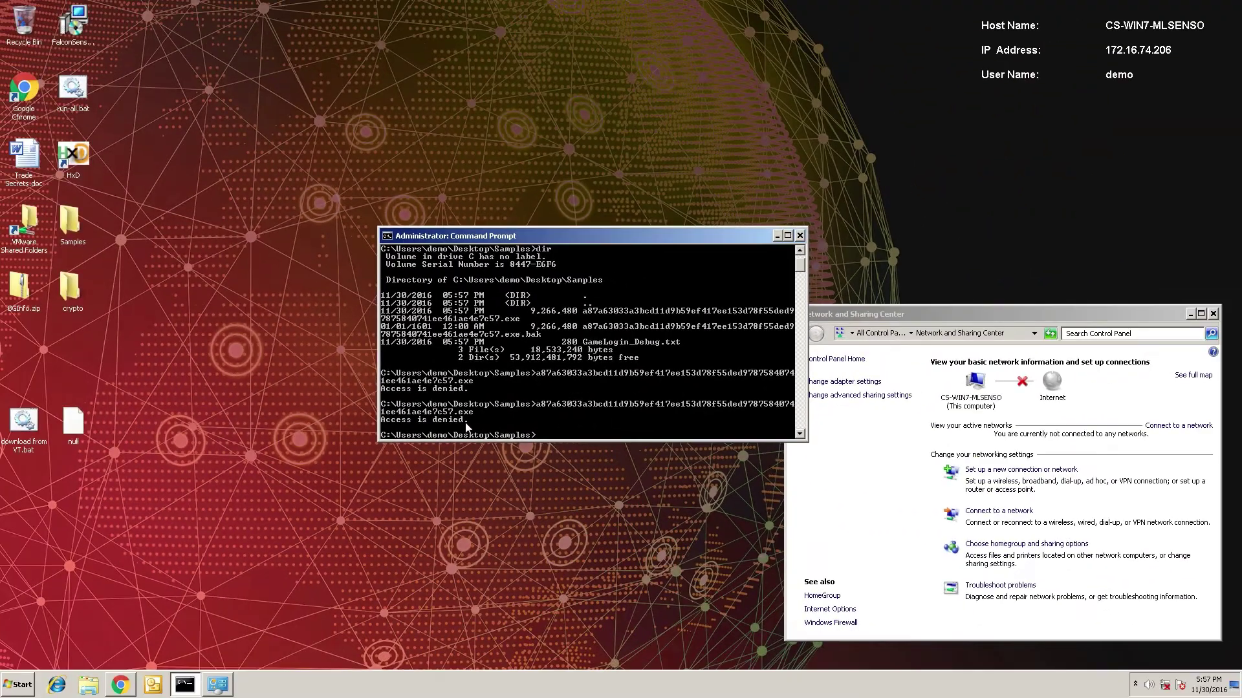
- Enable Local Area Connection in the adapter settings so it rejoins Network 4
{"action": "left_click", "coordinate": [864, 393]}
{"action": "left_click", "coordinate": [844, 382]}
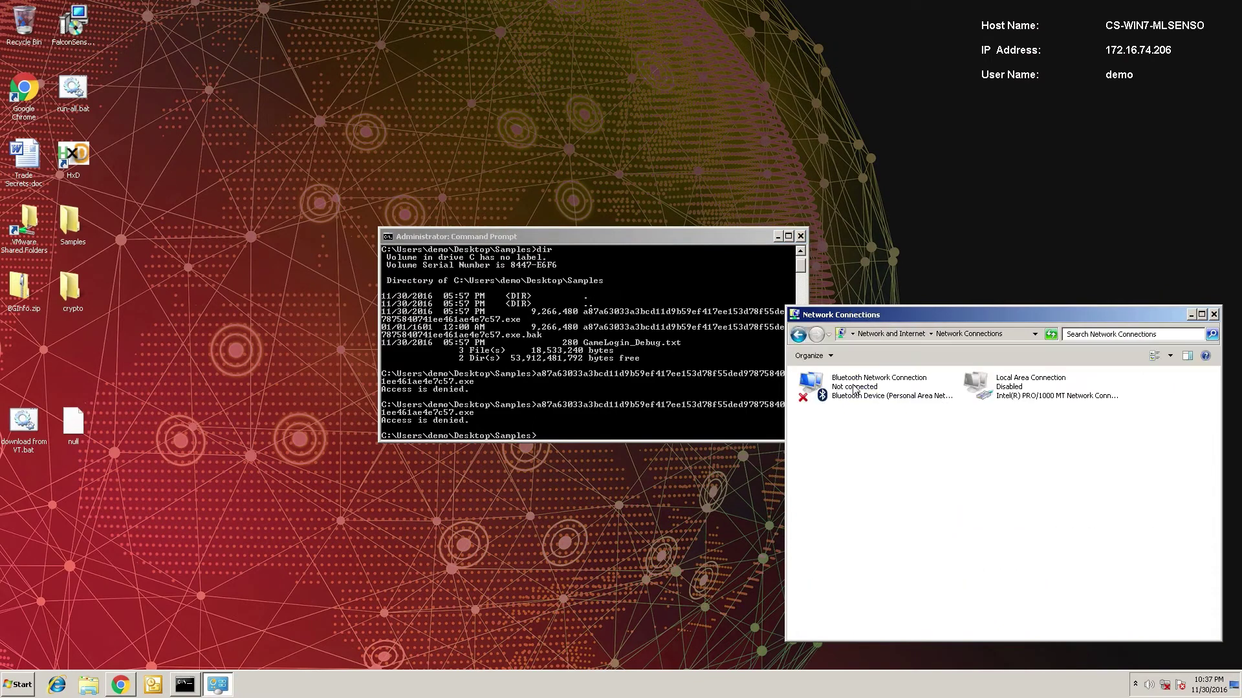
{"action": "right_click", "coordinate": [1007, 392]}
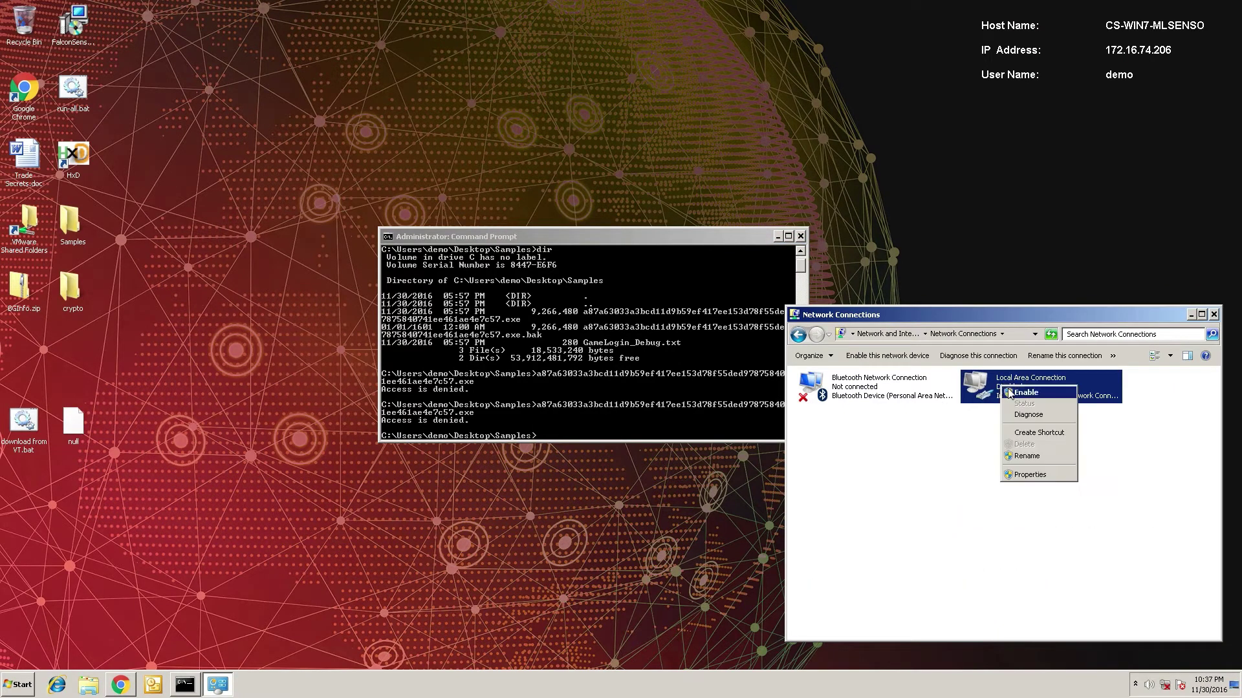
{"action": "left_click", "coordinate": [1029, 398]}
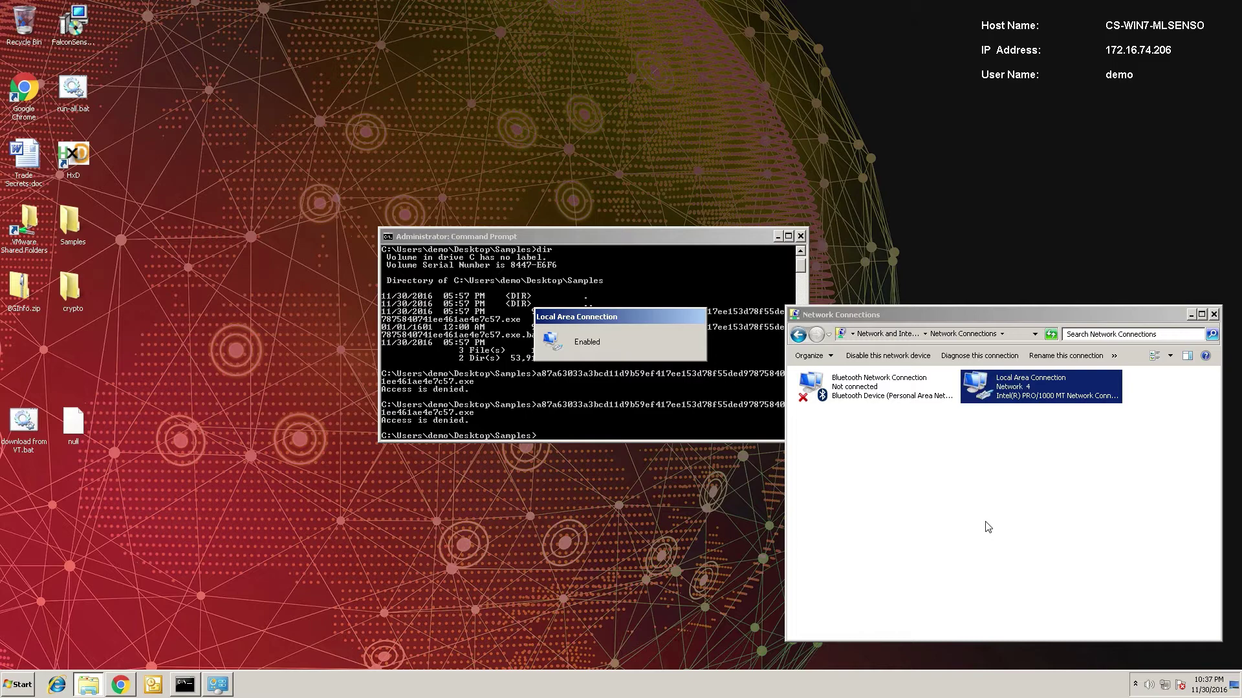
{"action": "left_click", "coordinate": [1058, 471]}
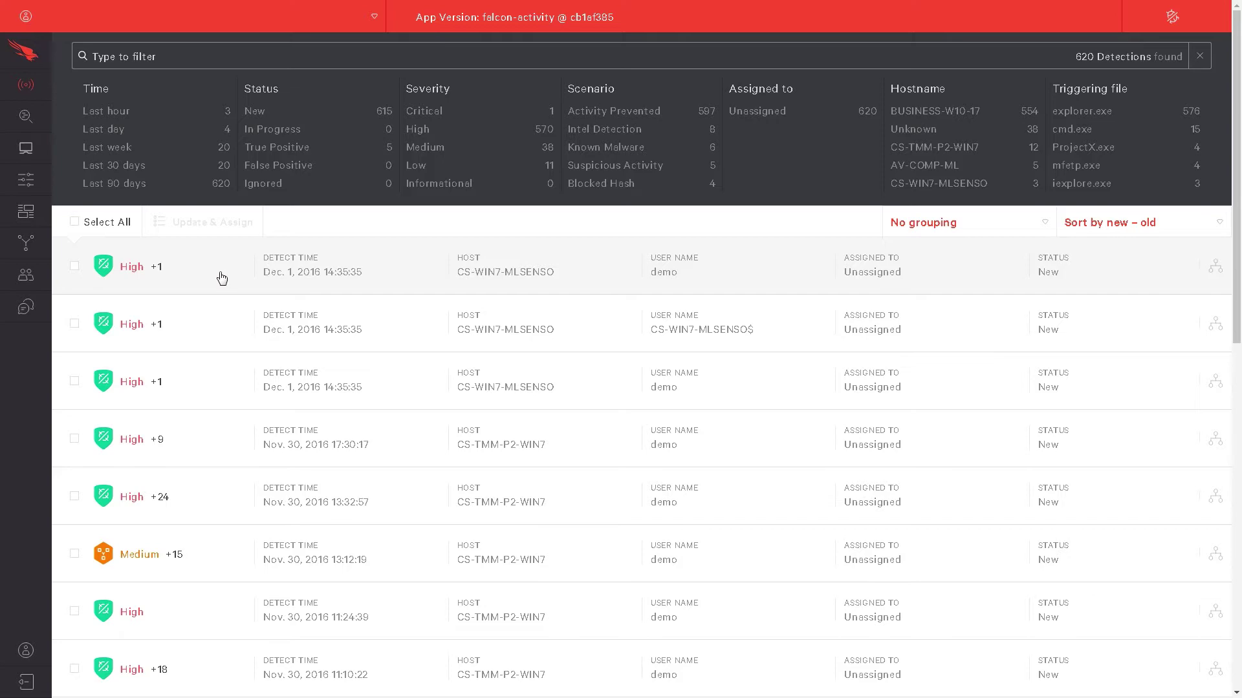
- Expand the top High detection to show the explorer.exe-to-cmd.exe process tree with cmd.exe file and host details
{"action": "left_click", "coordinate": [208, 277]}
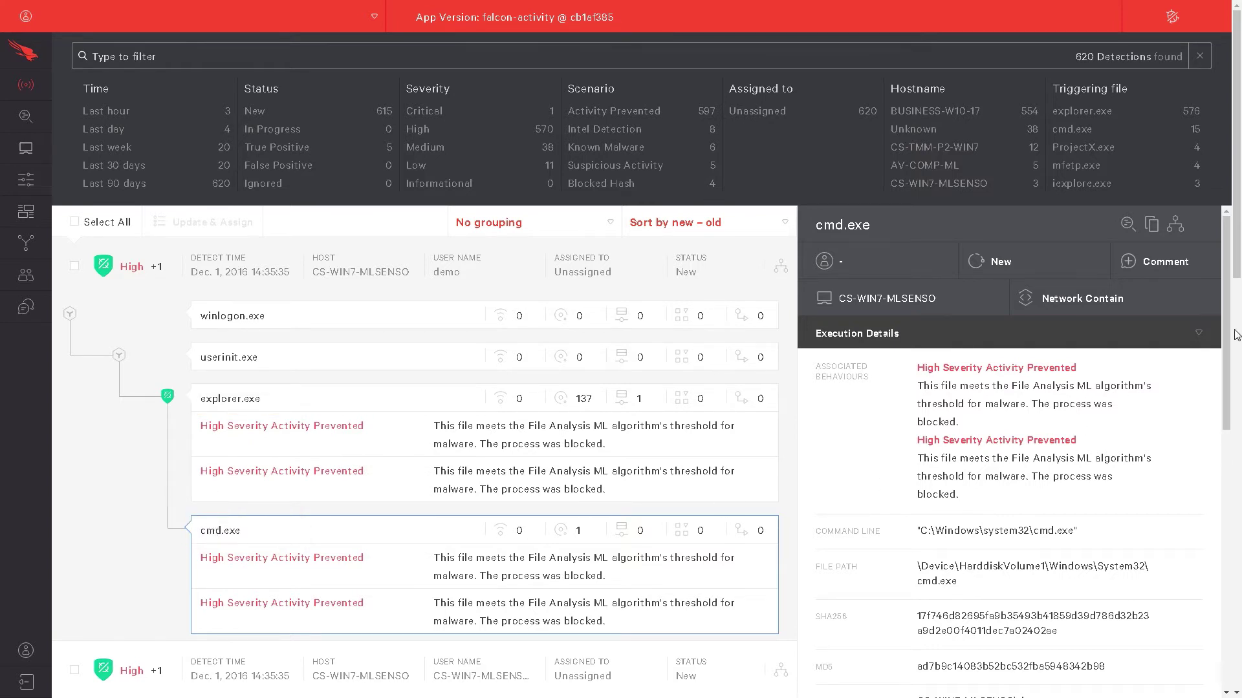
{"action": "left_click_drag", "start_coordinate": [1234, 334], "coordinate": [1231, 635]}
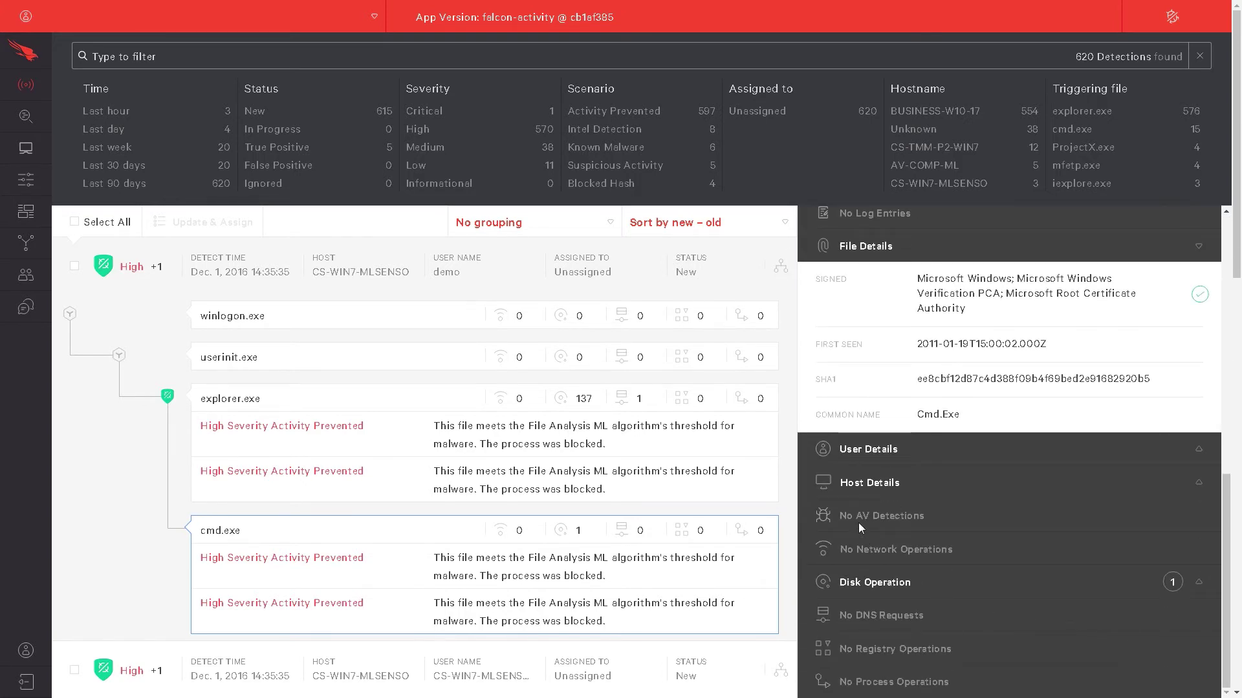